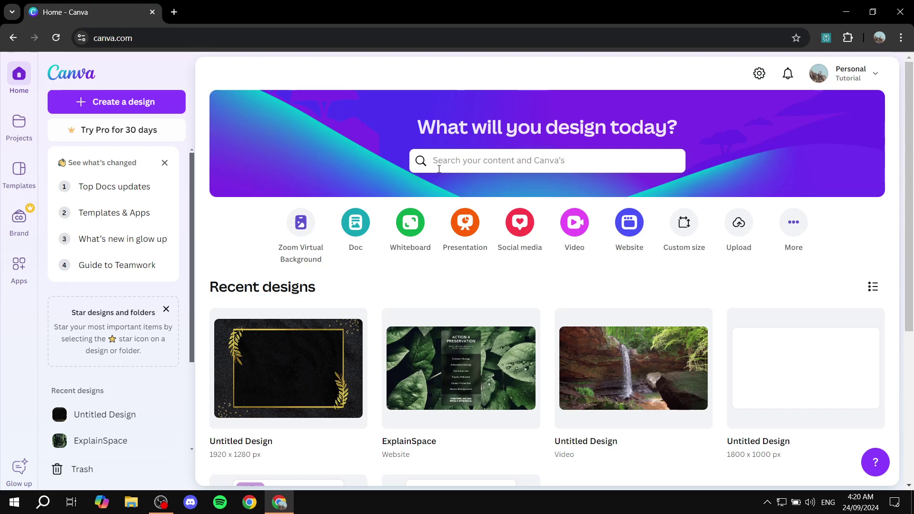
- Search Canva for 'Email Banner' templates and browse the results to the New Year email header
{"action": "left_click", "coordinate": [490, 167]}
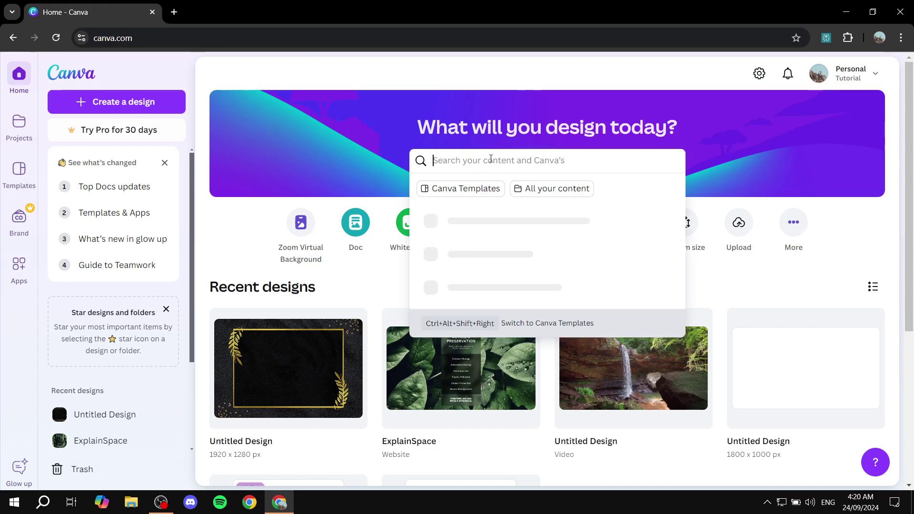
{"action": "type", "text": "Emai"}
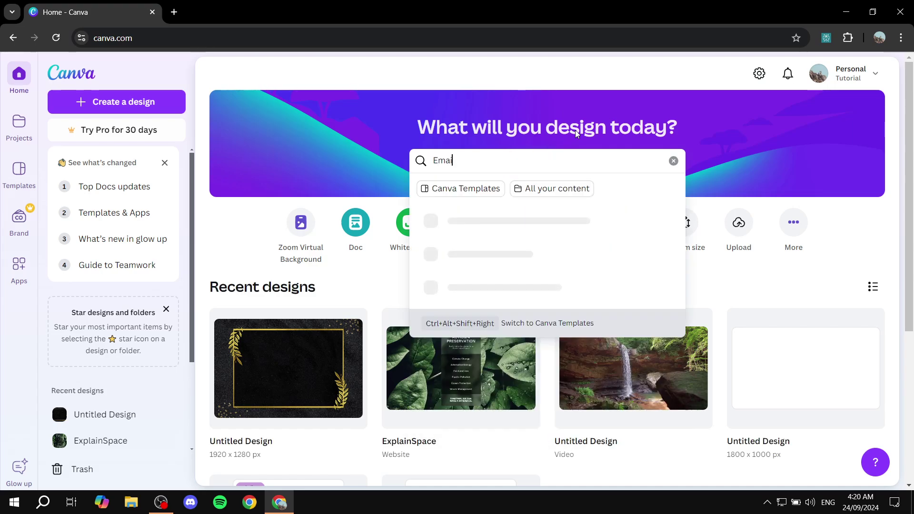
{"action": "type", "text": "l Banner"}
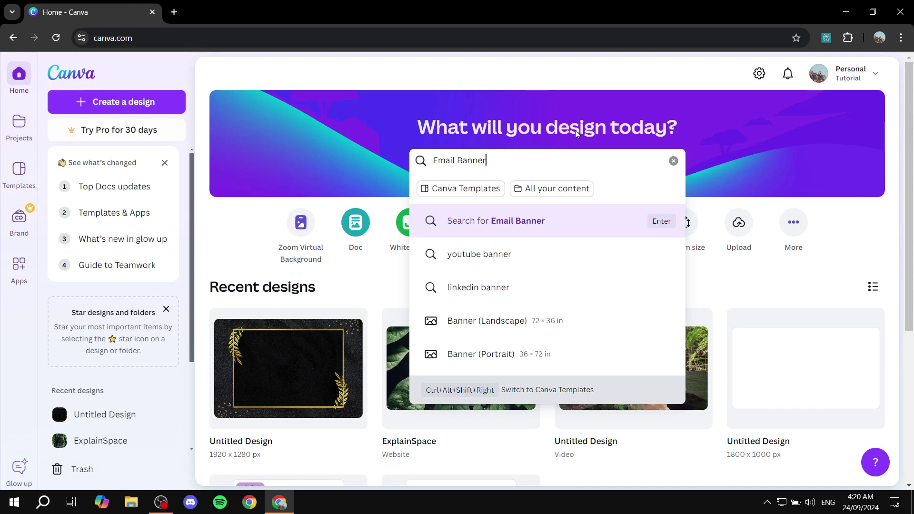
{"action": "key", "text": "Return"}
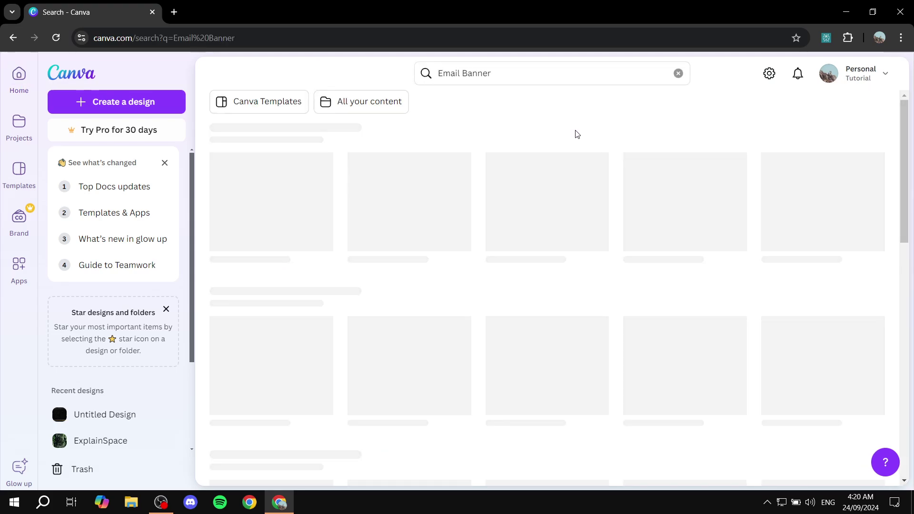
{"action": "scroll", "coordinate": [706, 203], "scroll_direction": "down", "scroll_amount": 15}
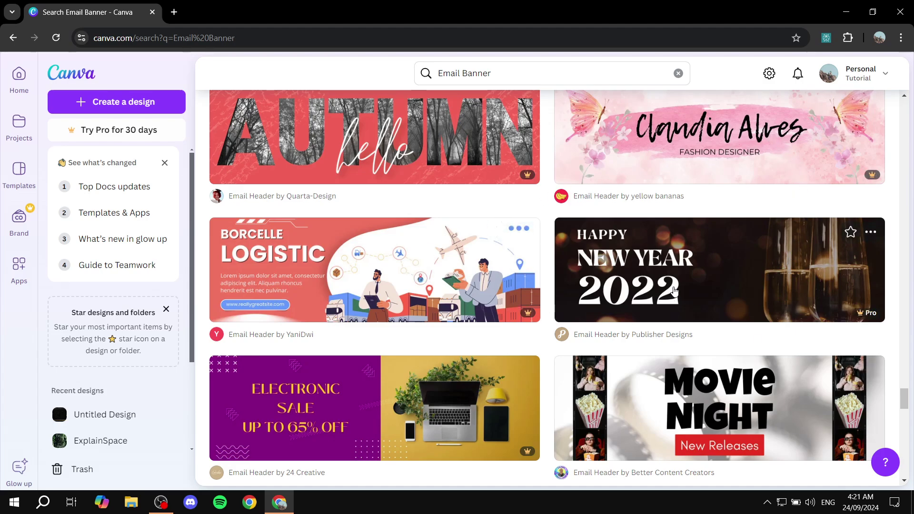
{"action": "scroll", "coordinate": [667, 285], "scroll_direction": "up", "scroll_amount": 1}
{"action": "scroll", "coordinate": [571, 228], "scroll_direction": "down", "scroll_amount": 3}
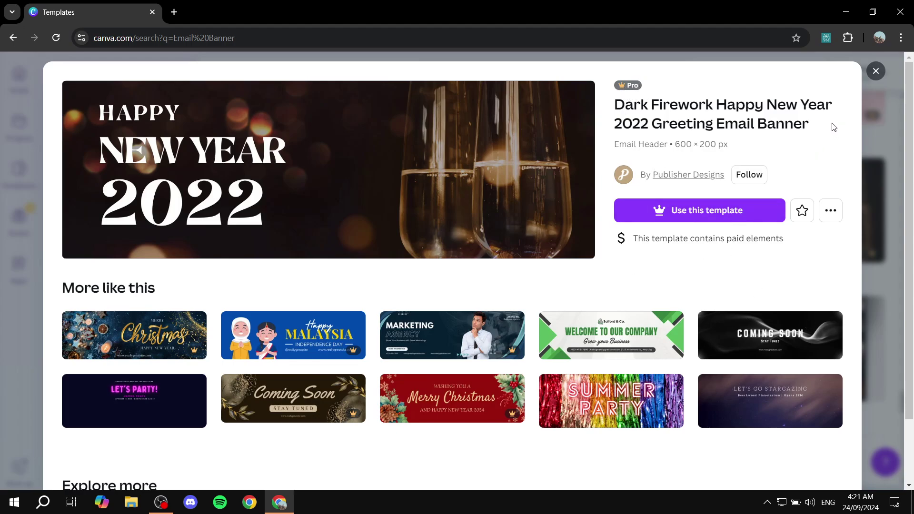
- Close the template preview and start a new 'Email Header' design from Create a design
{"action": "left_click", "coordinate": [876, 72]}
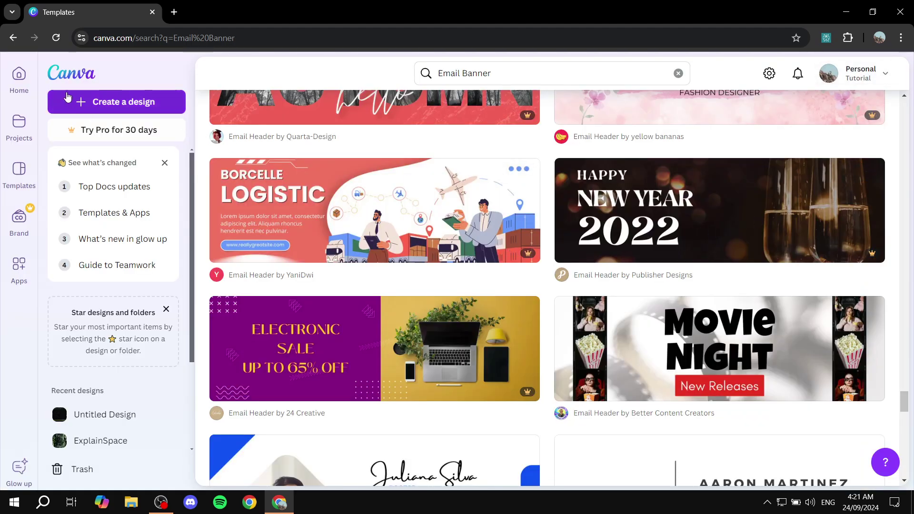
{"action": "left_click", "coordinate": [19, 77]}
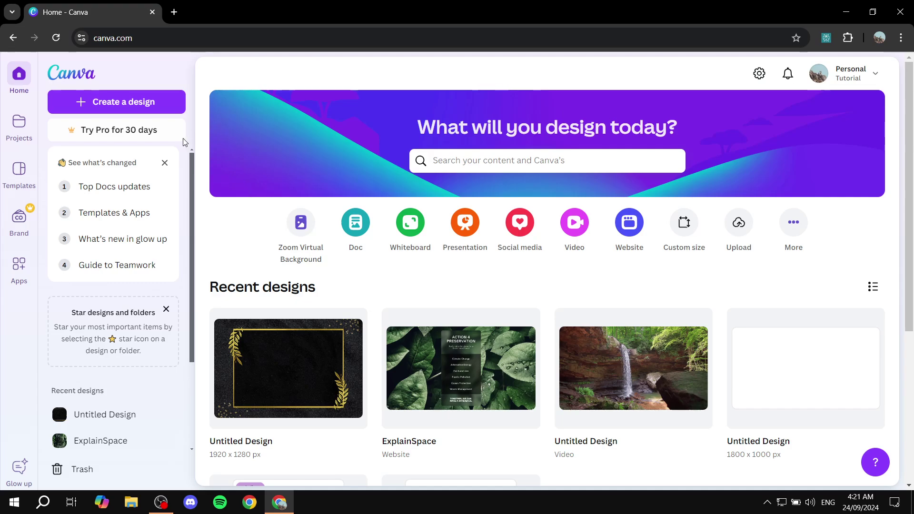
{"action": "left_click", "coordinate": [131, 102]}
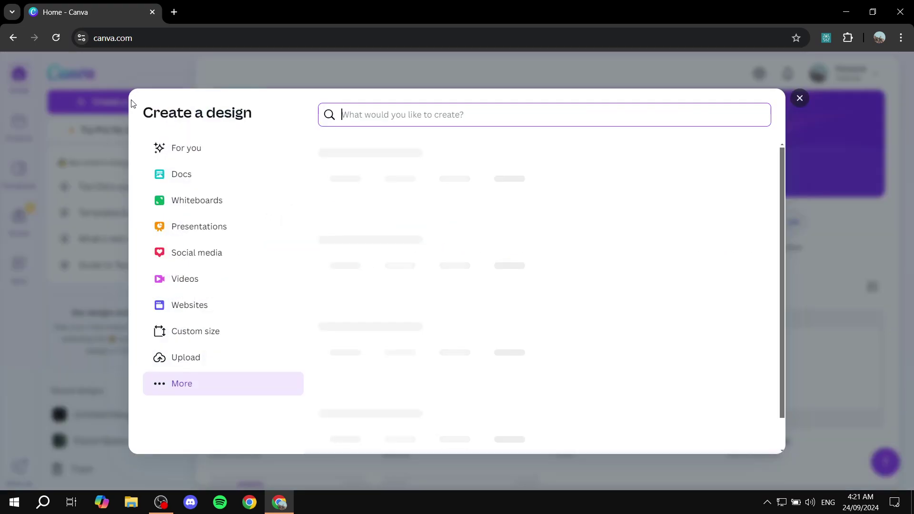
{"action": "left_click", "coordinate": [196, 331]}
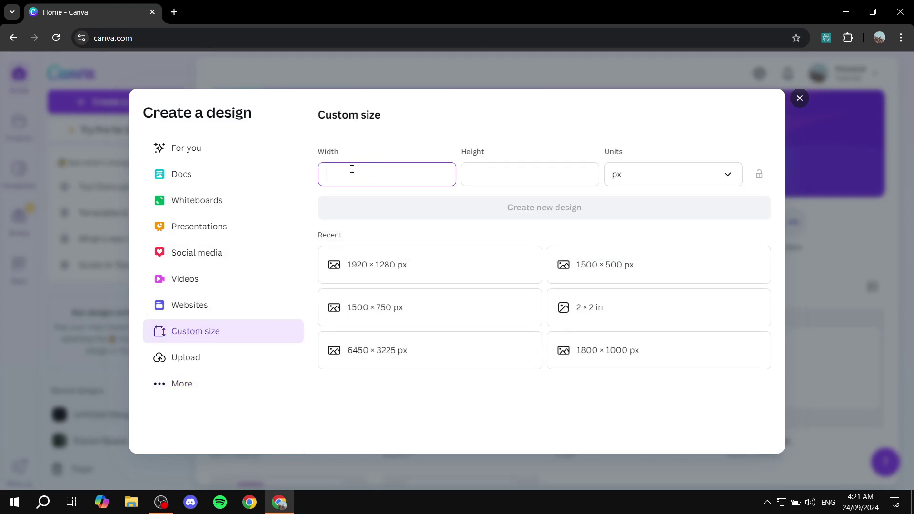
{"action": "left_click", "coordinate": [534, 174]}
{"action": "left_click", "coordinate": [179, 383]}
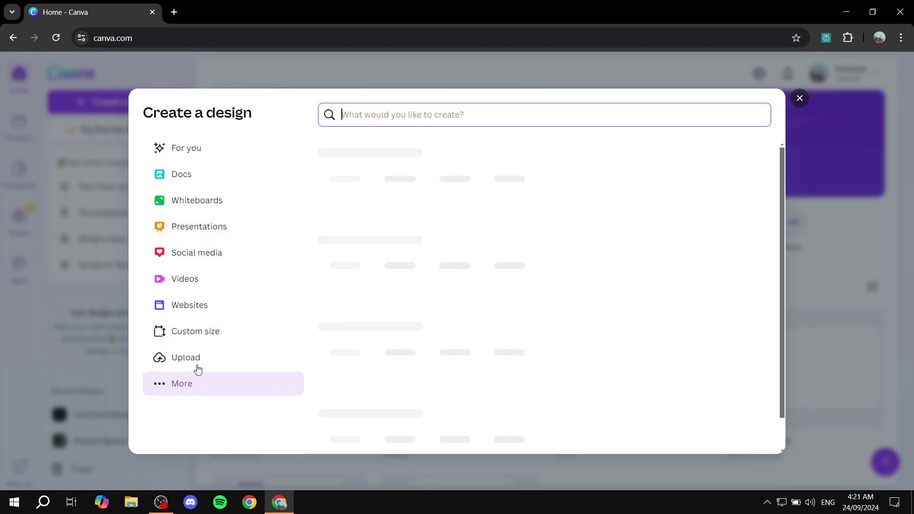
{"action": "type", "text": "Email He"}
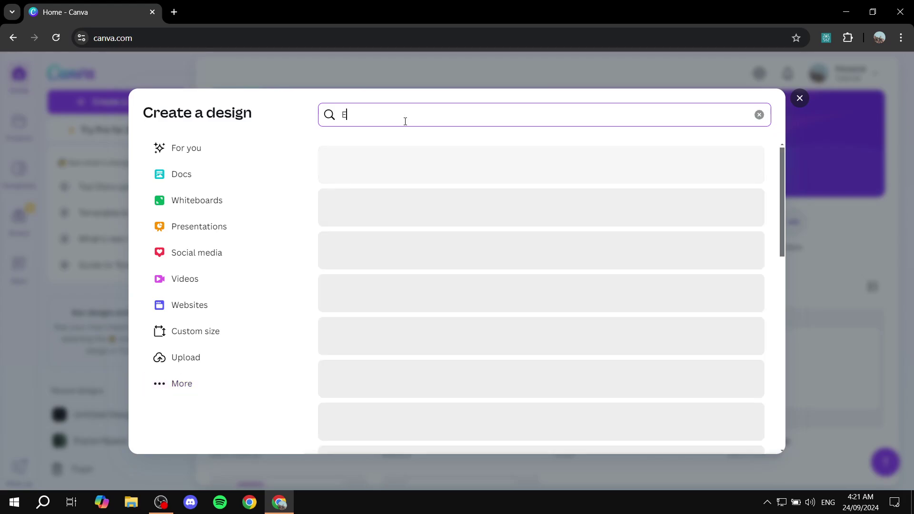
{"action": "type", "text": "ader"}
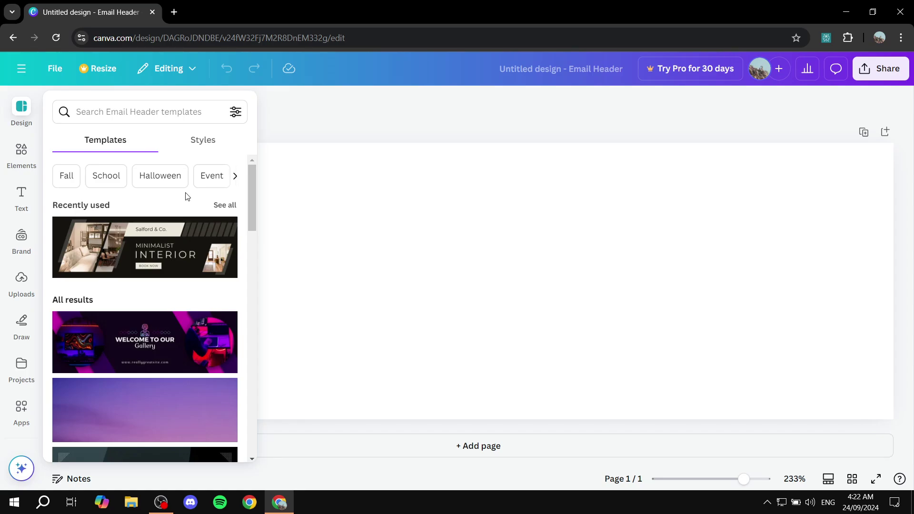
- Apply the recently used Beige Minimalist Interior Email Header template and close the side panel
{"action": "left_click", "coordinate": [20, 284]}
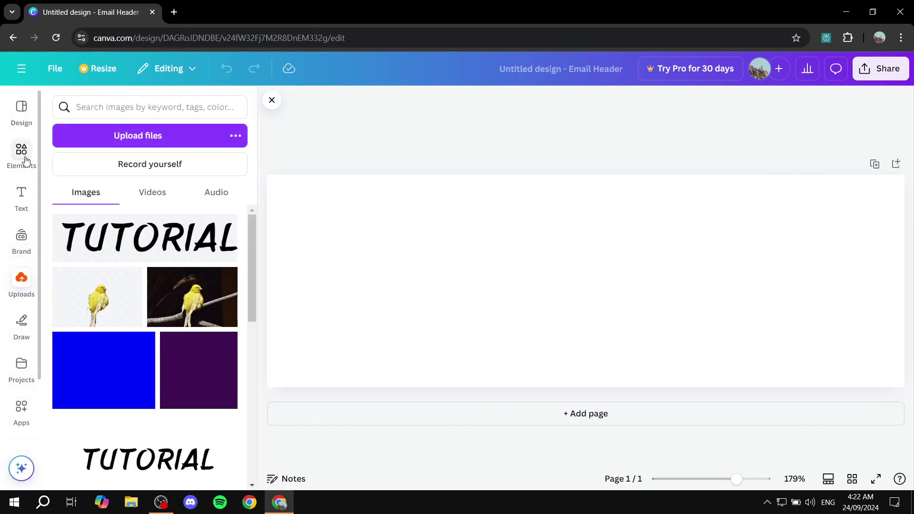
{"action": "left_click", "coordinate": [21, 110]}
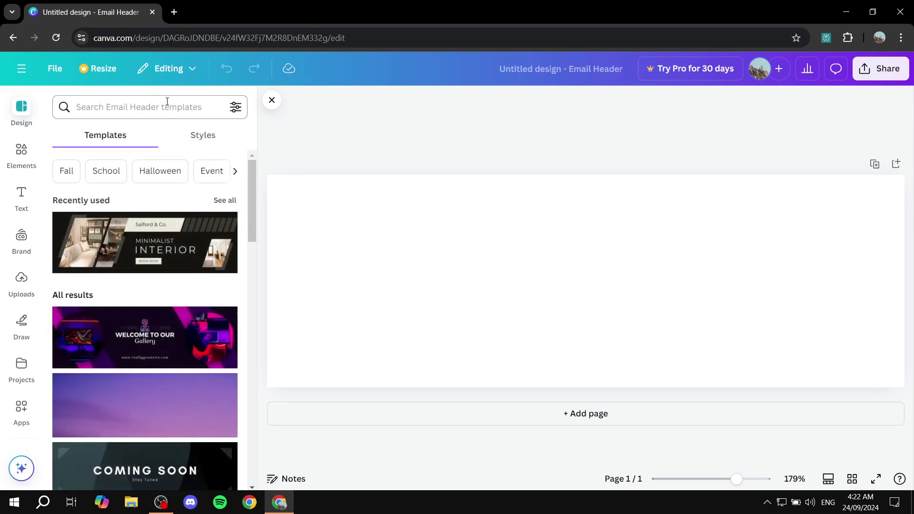
{"action": "left_click", "coordinate": [158, 238]}
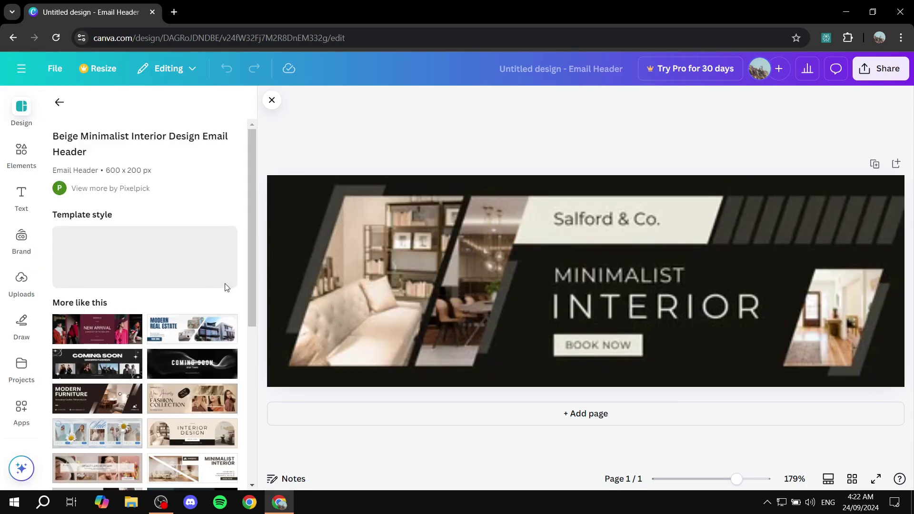
{"action": "left_click", "coordinate": [271, 100]}
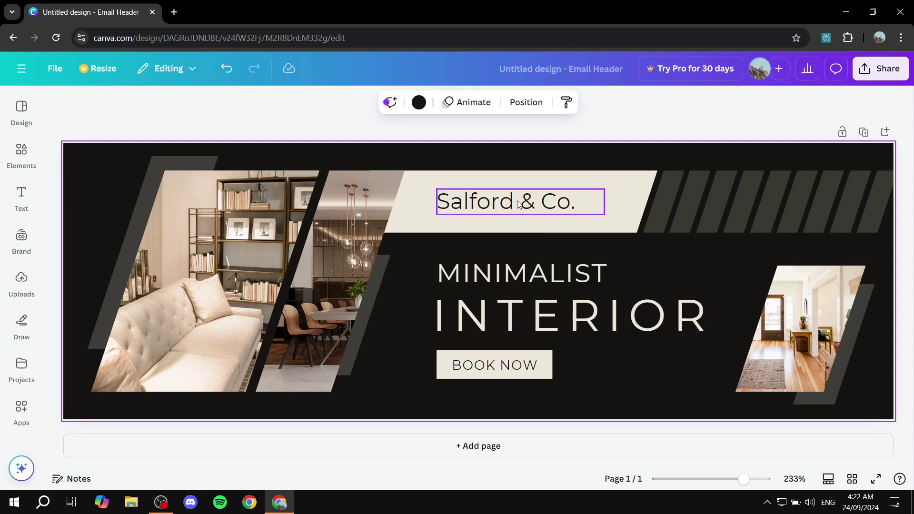
- Replace the 'Salford & Co.' heading with 'Test Text'
{"action": "left_click", "coordinate": [546, 208]}
{"action": "left_click", "coordinate": [546, 206]}
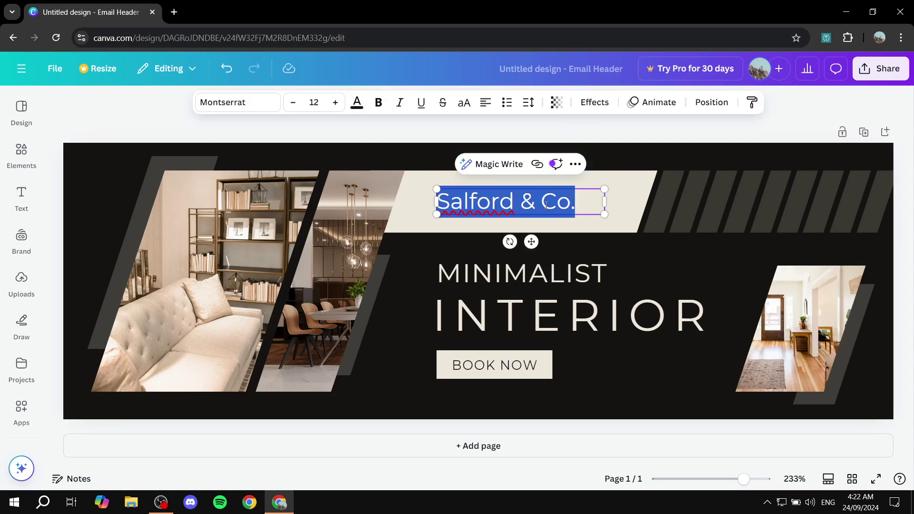
{"action": "key", "text": "BackSpace"}
{"action": "type", "text": "T"}
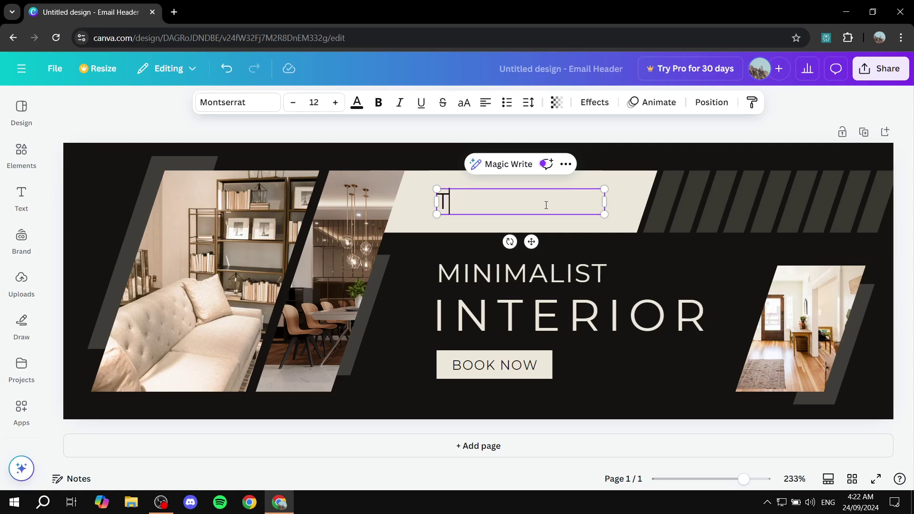
{"action": "type", "text": "est Text"}
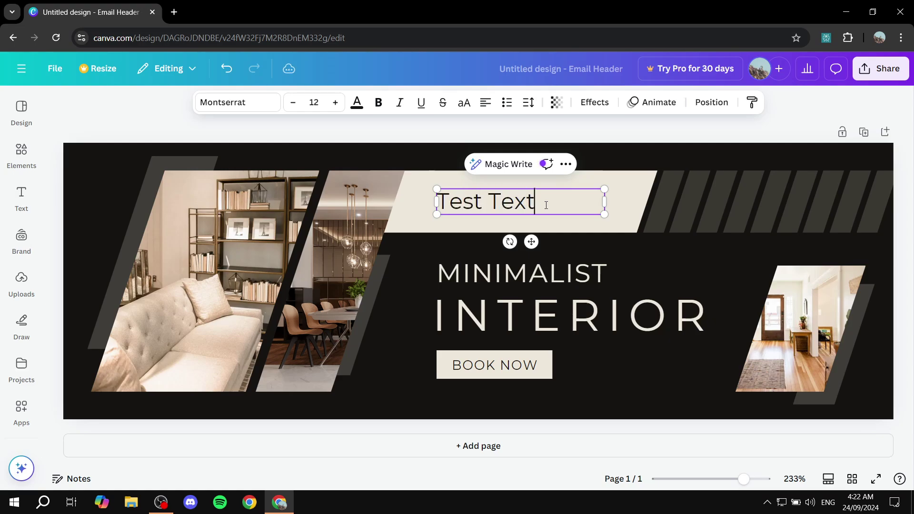
{"action": "left_click", "coordinate": [618, 145]}
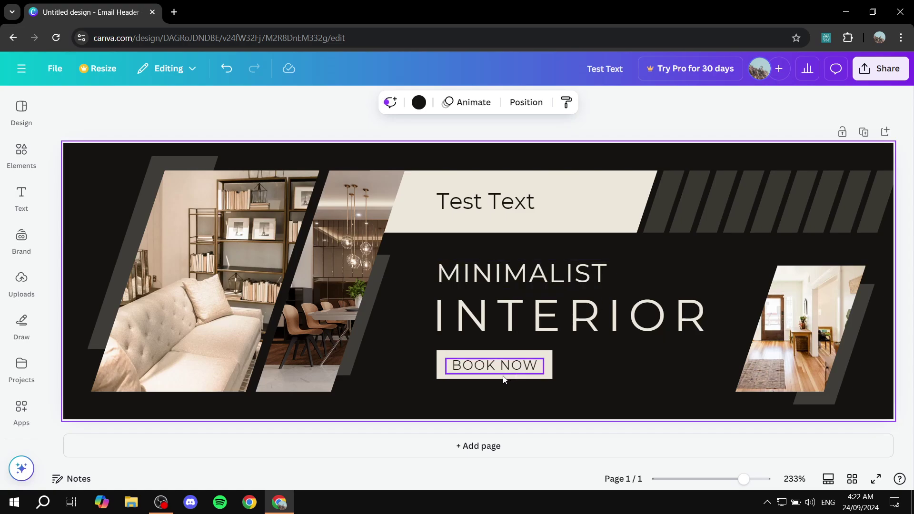
- Select the BOOK NOW button, then the middle photo, then the whole page
{"action": "left_click", "coordinate": [537, 359]}
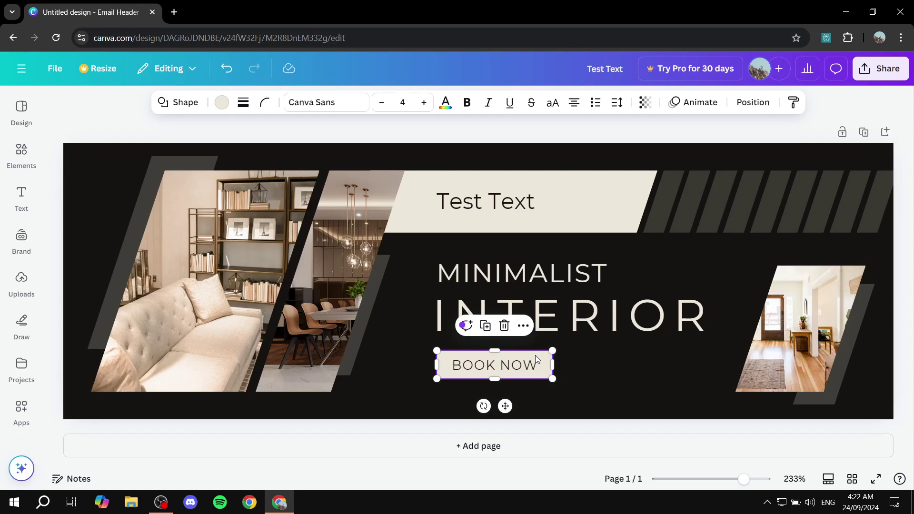
{"action": "left_click", "coordinate": [403, 356]}
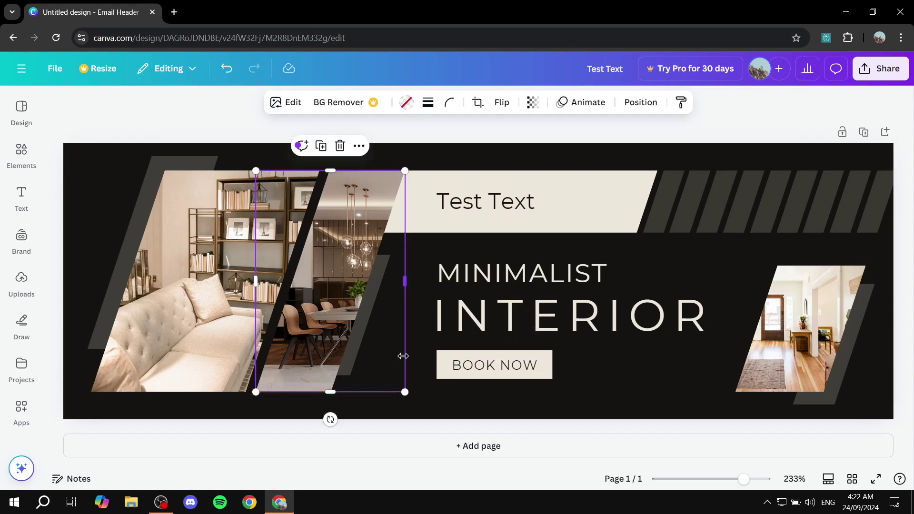
{"action": "left_click", "coordinate": [428, 352]}
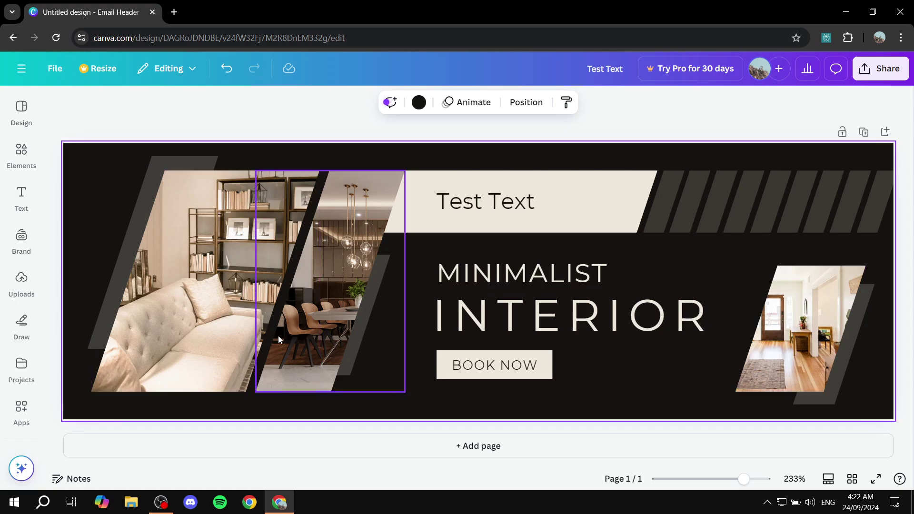
- Open Uploads, cancel a file upload from the computer, and show the uploaded images again
{"action": "left_click", "coordinate": [37, 281]}
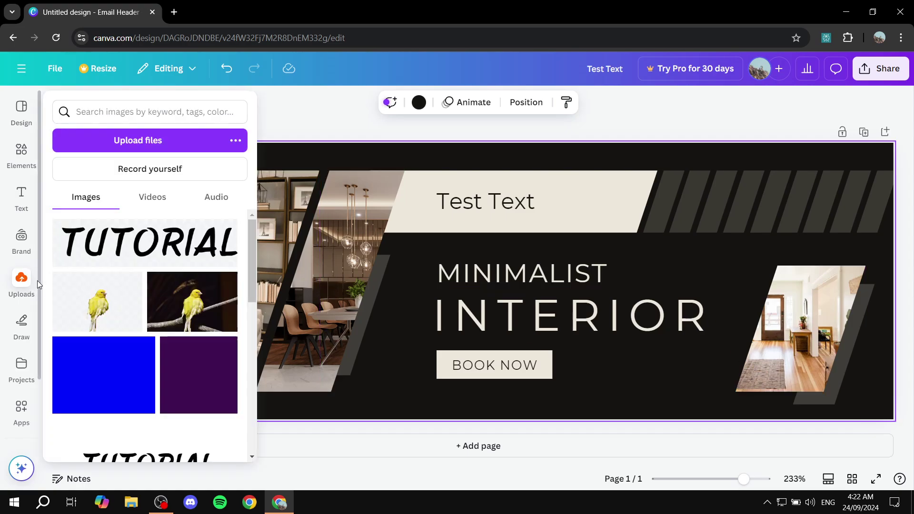
{"action": "left_click", "coordinate": [116, 140]}
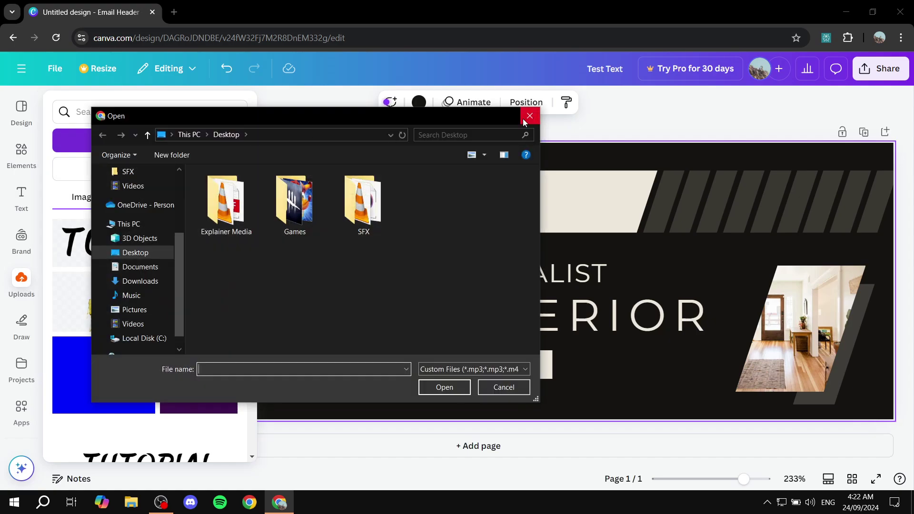
{"action": "left_click", "coordinate": [528, 116]}
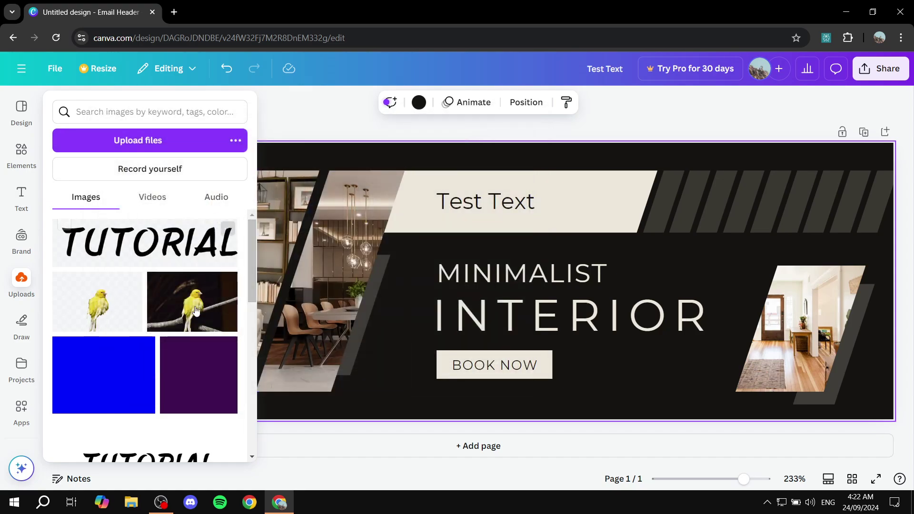
{"action": "left_click", "coordinate": [324, 200]}
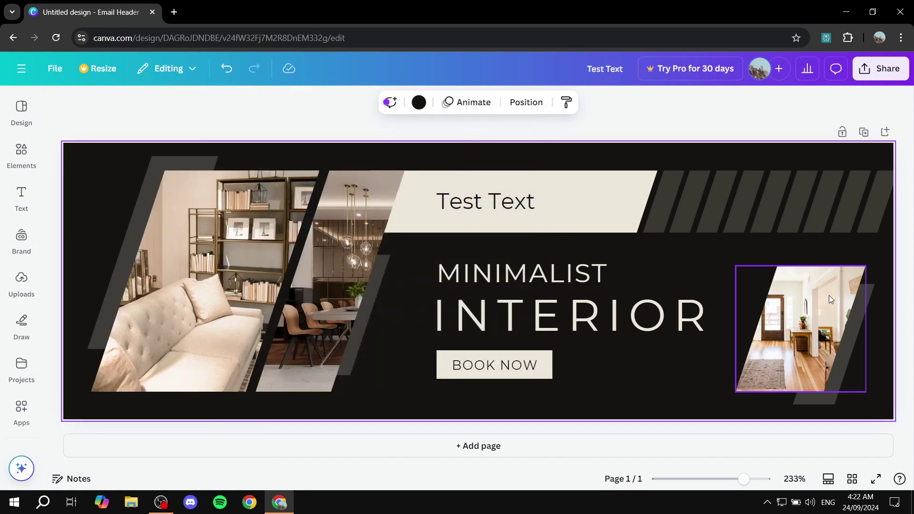
{"action": "left_click", "coordinate": [21, 238]}
{"action": "left_click", "coordinate": [20, 274]}
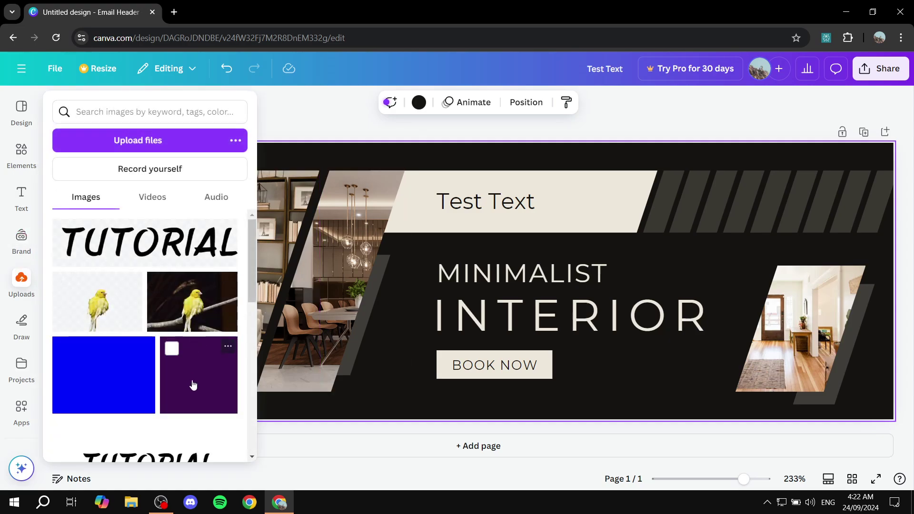
- Fill the left, middle and right photo frames with the purple, blue and dark red images
{"action": "left_click_drag", "start_coordinate": [193, 384], "coordinate": [222, 286]}
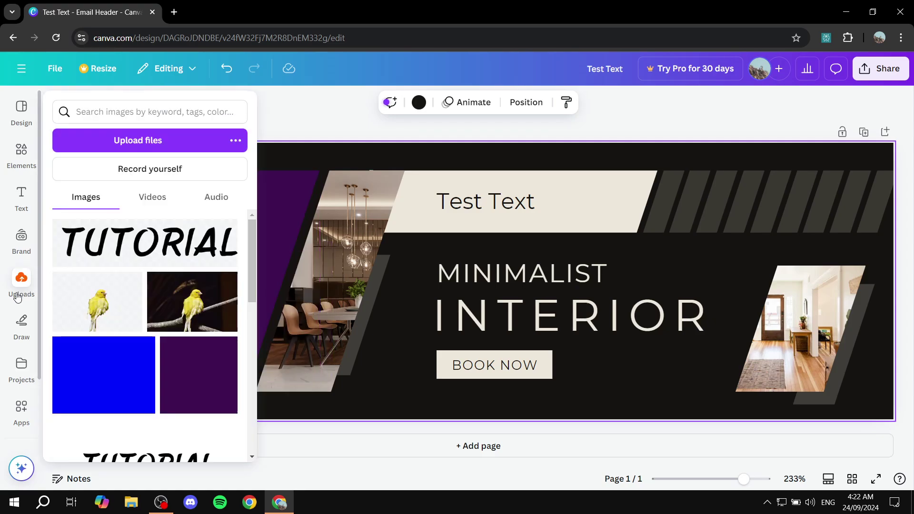
{"action": "left_click_drag", "start_coordinate": [102, 384], "coordinate": [325, 305]}
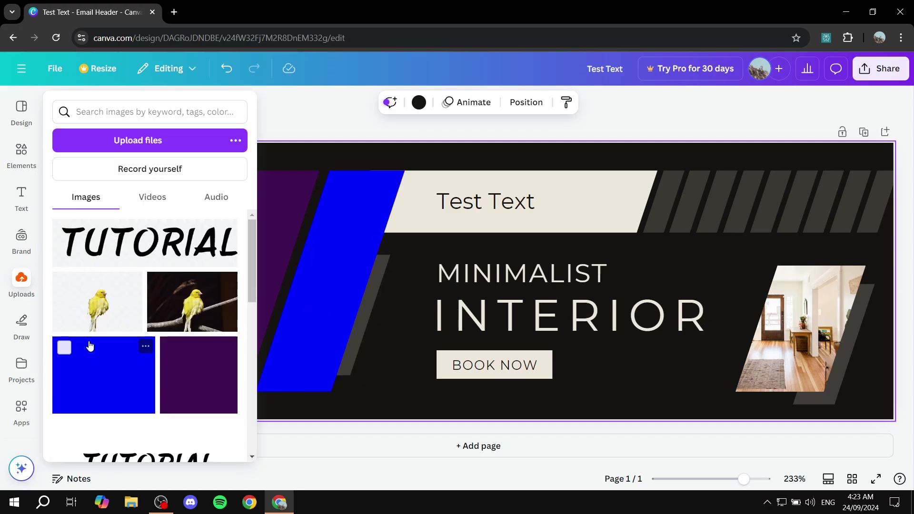
{"action": "scroll", "coordinate": [102, 347], "scroll_direction": "down", "scroll_amount": 5}
{"action": "left_click_drag", "start_coordinate": [136, 360], "coordinate": [793, 308]}
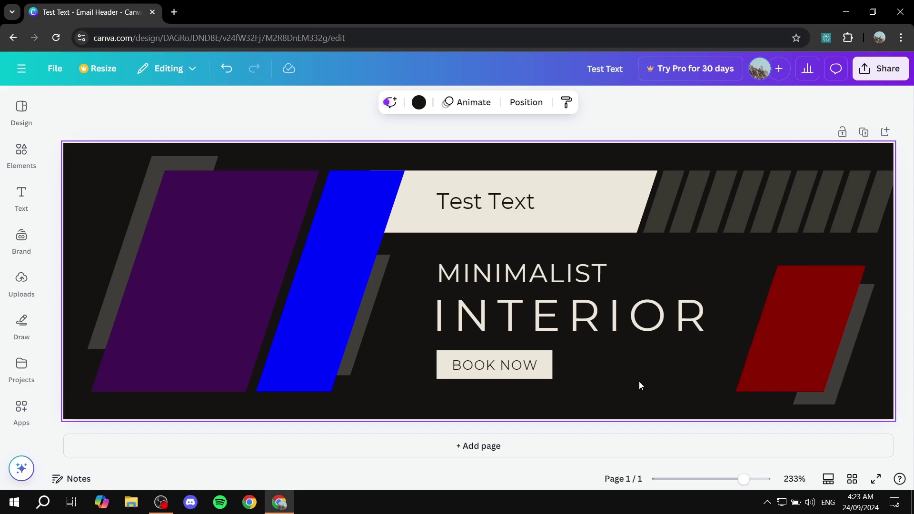
- Try cream, grey-beige, green and black as the page background colour
{"action": "left_click", "coordinate": [419, 103]}
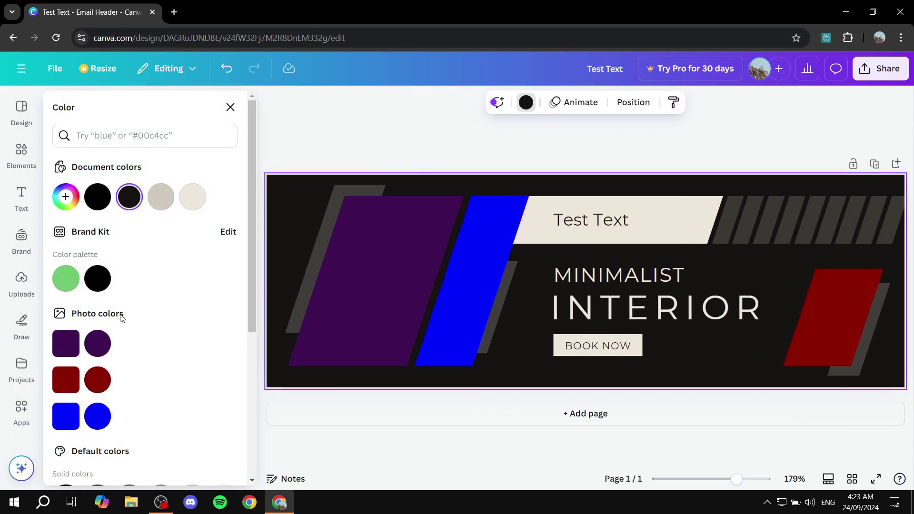
{"action": "left_click", "coordinate": [192, 197]}
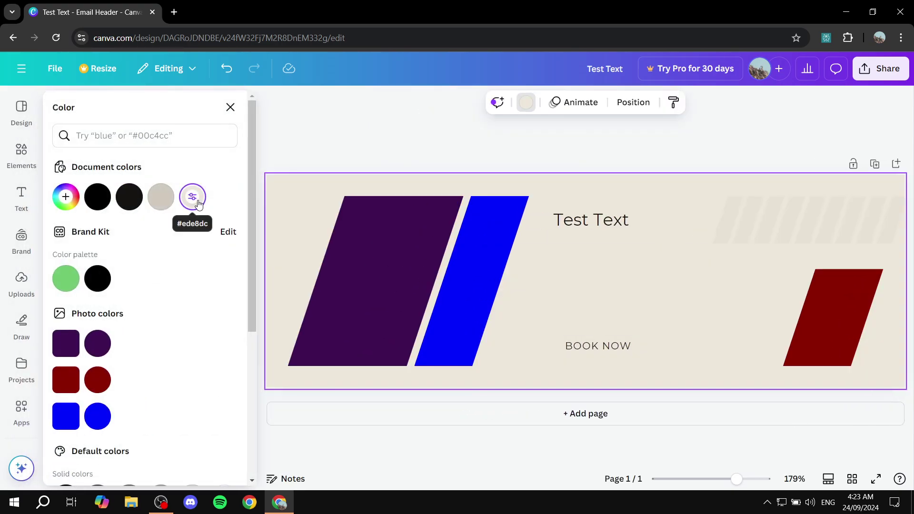
{"action": "left_click", "coordinate": [165, 203]}
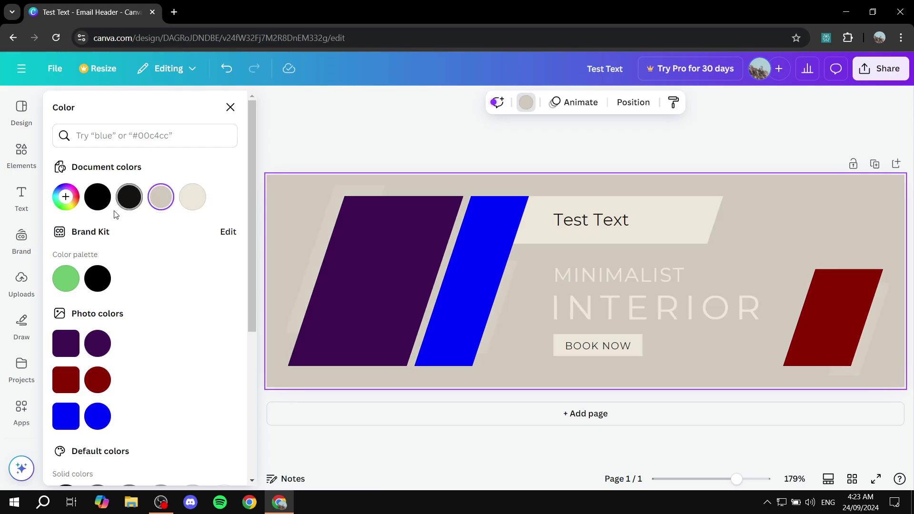
{"action": "left_click", "coordinate": [66, 279]}
{"action": "left_click", "coordinate": [96, 285]}
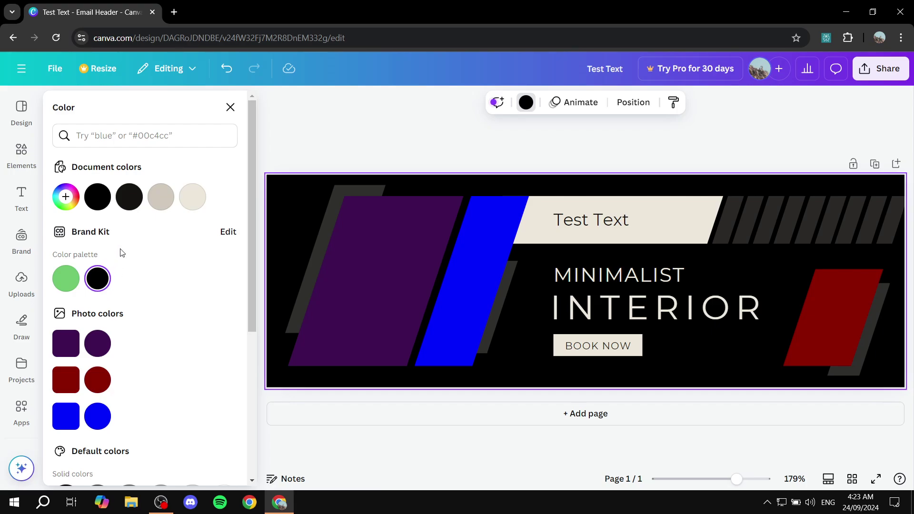
- Try dark greys and a black-to-gold gradient, then settle on solid #1b1b1b
{"action": "left_click", "coordinate": [133, 203]}
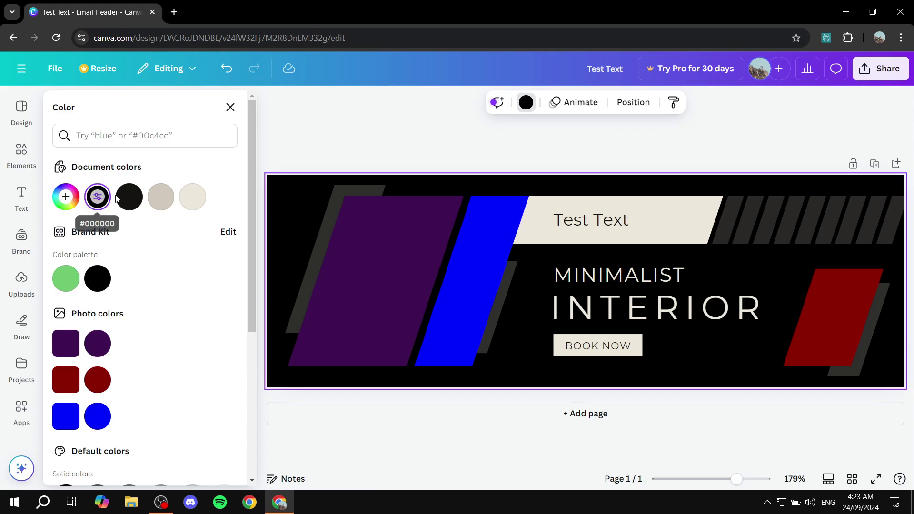
{"action": "left_click", "coordinate": [120, 197]}
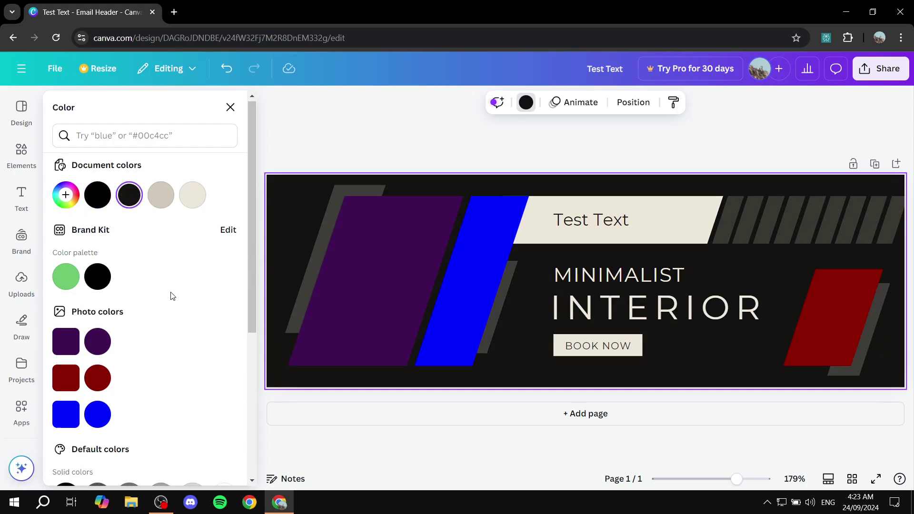
{"action": "scroll", "coordinate": [173, 296], "scroll_direction": "down", "scroll_amount": 4}
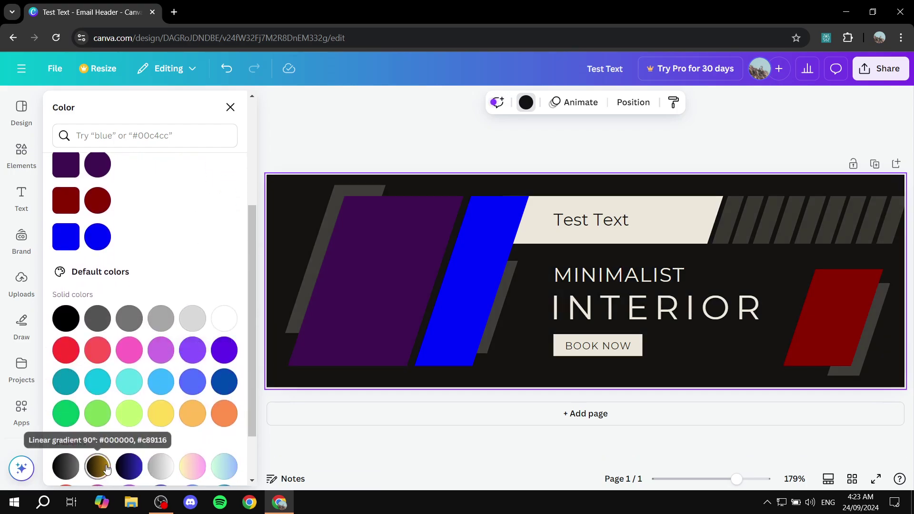
{"action": "left_click", "coordinate": [107, 469]}
{"action": "scroll", "coordinate": [155, 319], "scroll_direction": "up", "scroll_amount": 4}
{"action": "scroll", "coordinate": [155, 311], "scroll_direction": "down", "scroll_amount": 5}
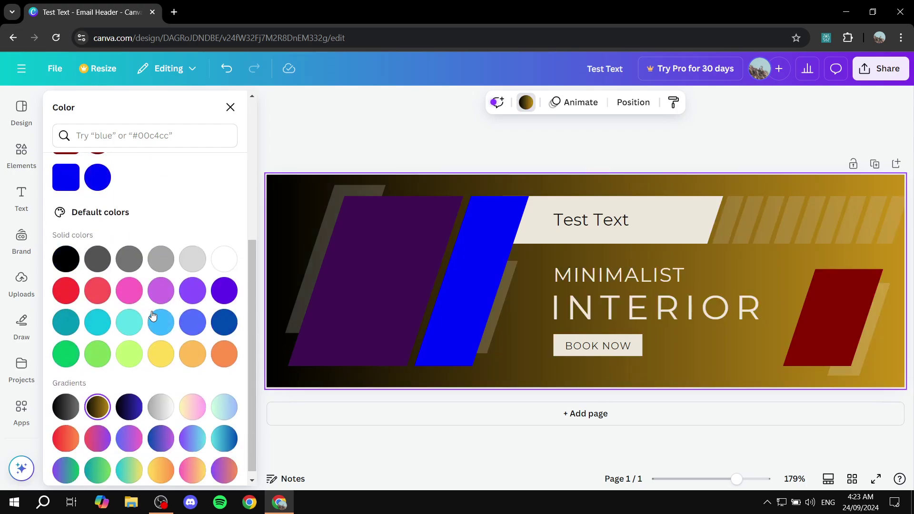
{"action": "scroll", "coordinate": [168, 323], "scroll_direction": "up", "scroll_amount": 5}
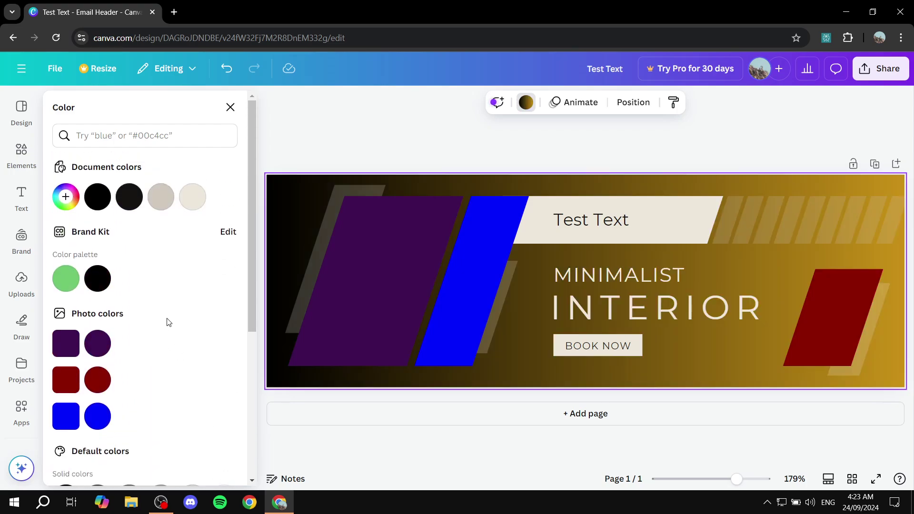
{"action": "left_click", "coordinate": [129, 199]}
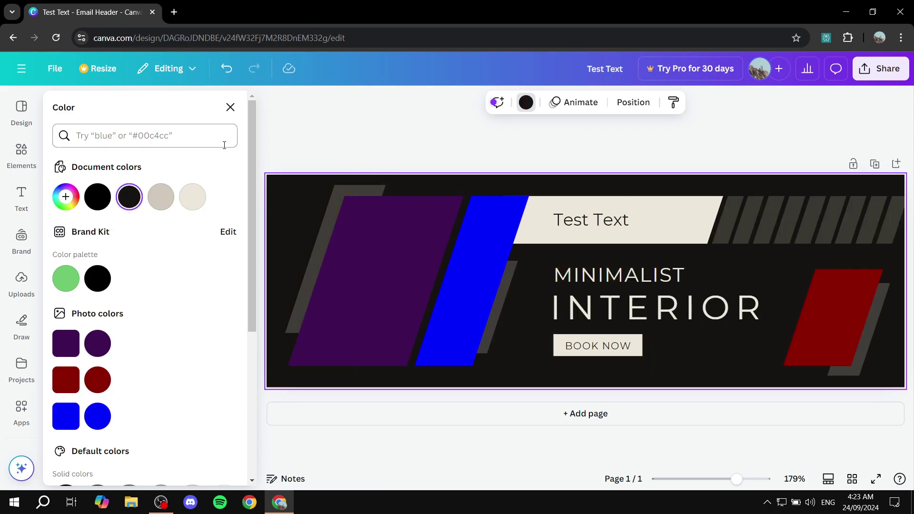
- Recolour the stripe behind the purple shape near-black, then back to cream
{"action": "left_click", "coordinate": [352, 185]}
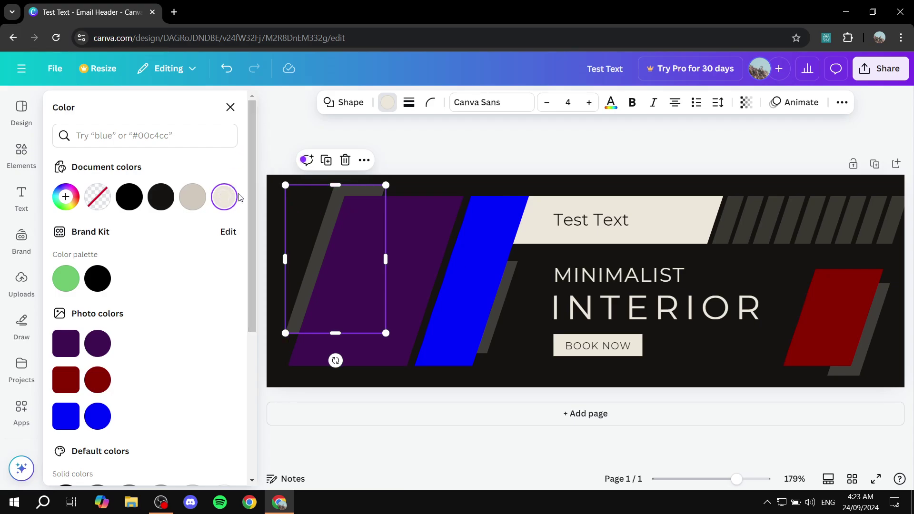
{"action": "left_click", "coordinate": [386, 102]}
{"action": "left_click", "coordinate": [224, 104]}
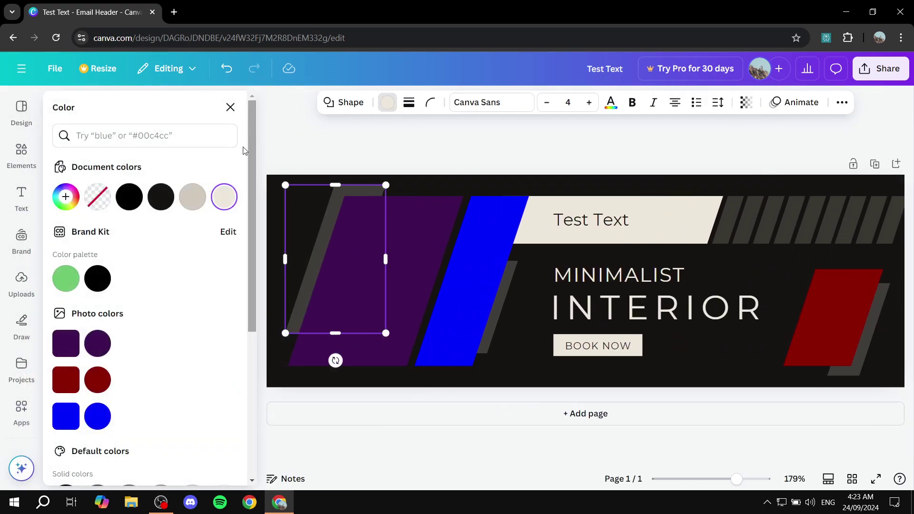
{"action": "left_click", "coordinate": [150, 206]}
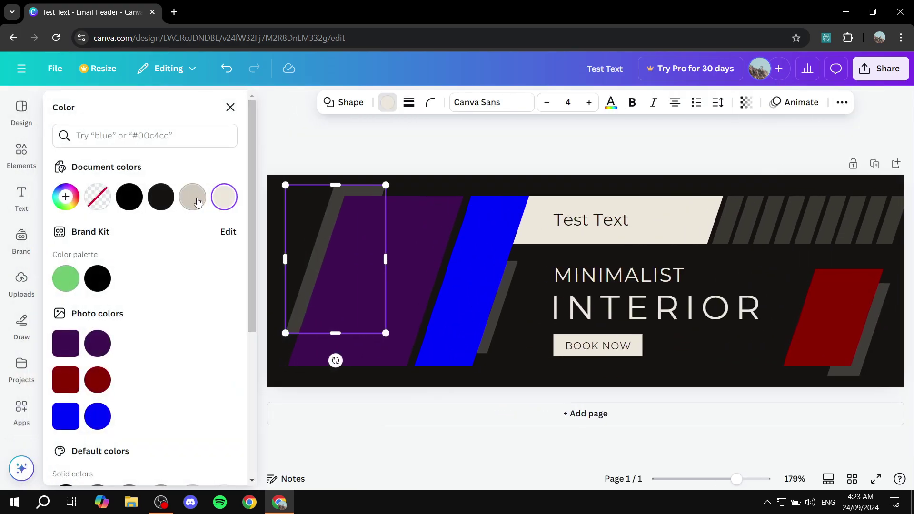
{"action": "left_click", "coordinate": [230, 200]}
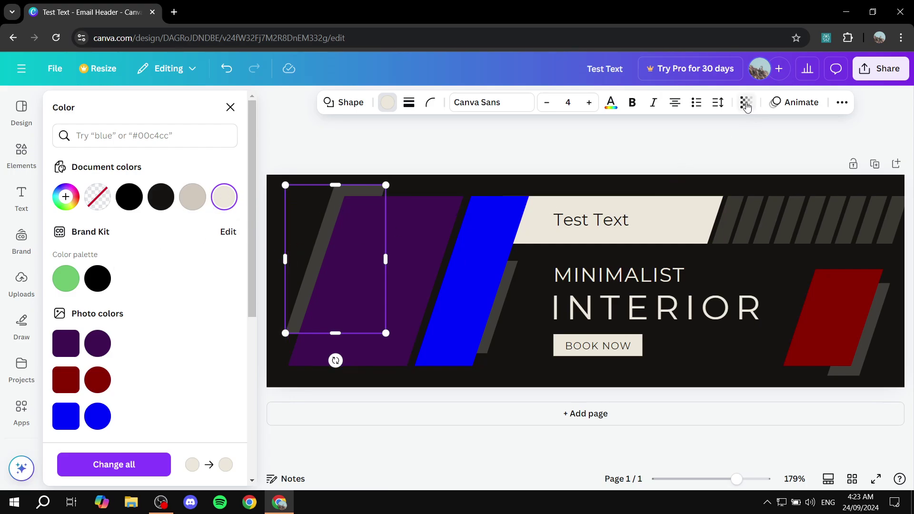
- Set the stripe's transparency to 19, then select the cream Test Text bar
{"action": "left_click", "coordinate": [747, 102]}
{"action": "mouse_move", "coordinate": [704, 159]}
{"action": "left_mouse_down"}
{"action": "mouse_move", "coordinate": [786, 159]}
{"action": "mouse_move", "coordinate": [704, 154]}
{"action": "left_mouse_up"}
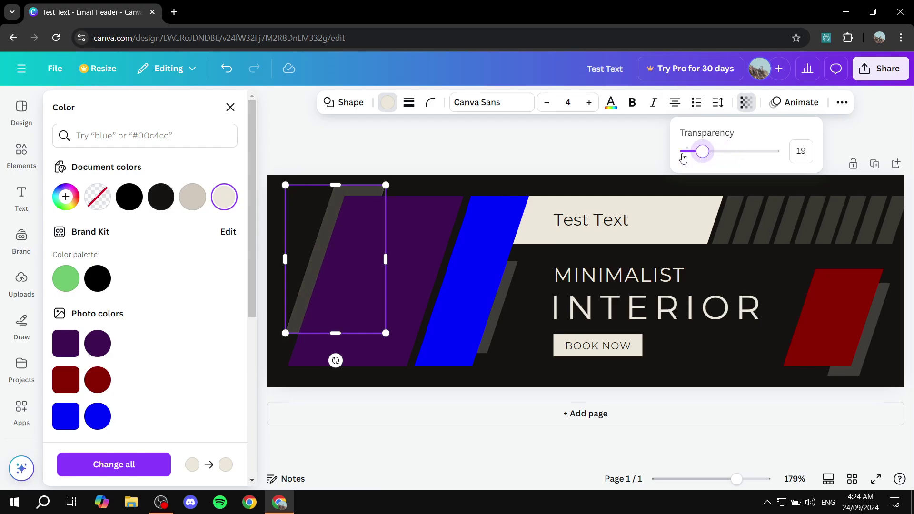
{"action": "left_click", "coordinate": [504, 149]}
{"action": "left_click", "coordinate": [690, 221]}
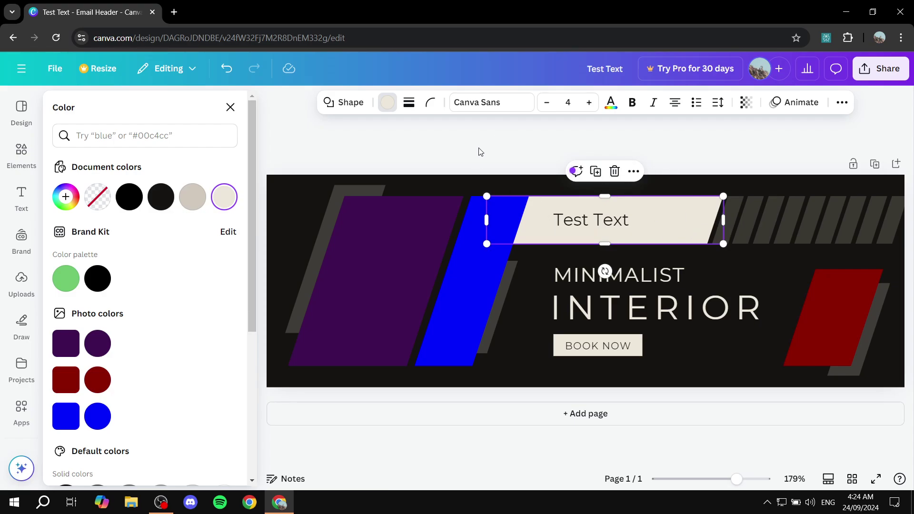
{"action": "left_click", "coordinate": [388, 103]}
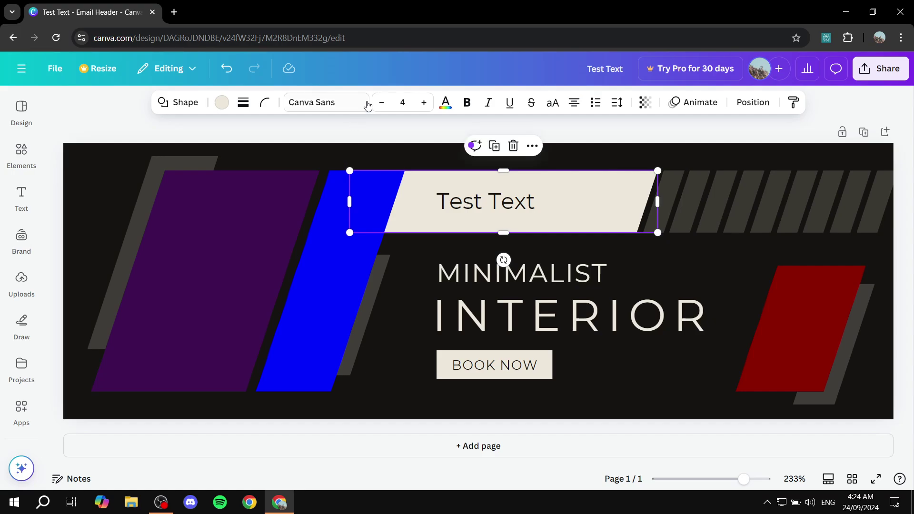
{"action": "left_click", "coordinate": [664, 405]}
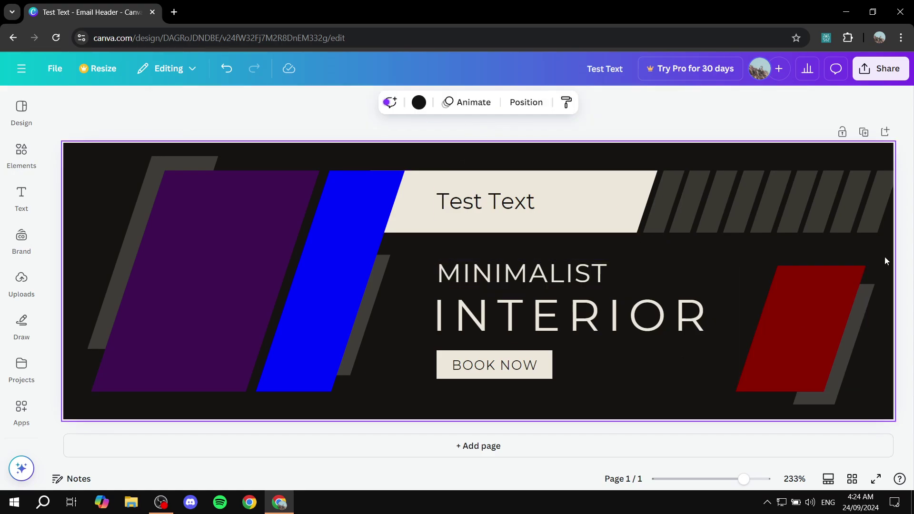
{"action": "left_click", "coordinate": [877, 71]}
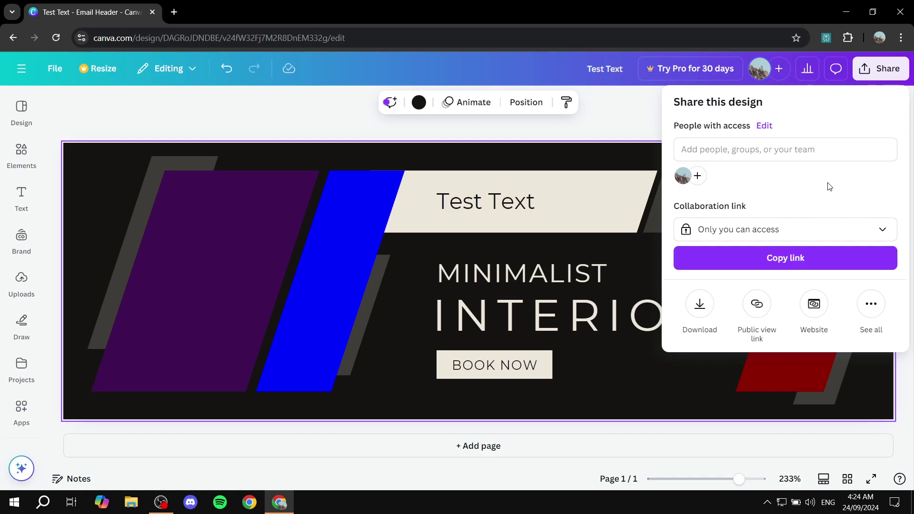
{"action": "left_click", "coordinate": [699, 310]}
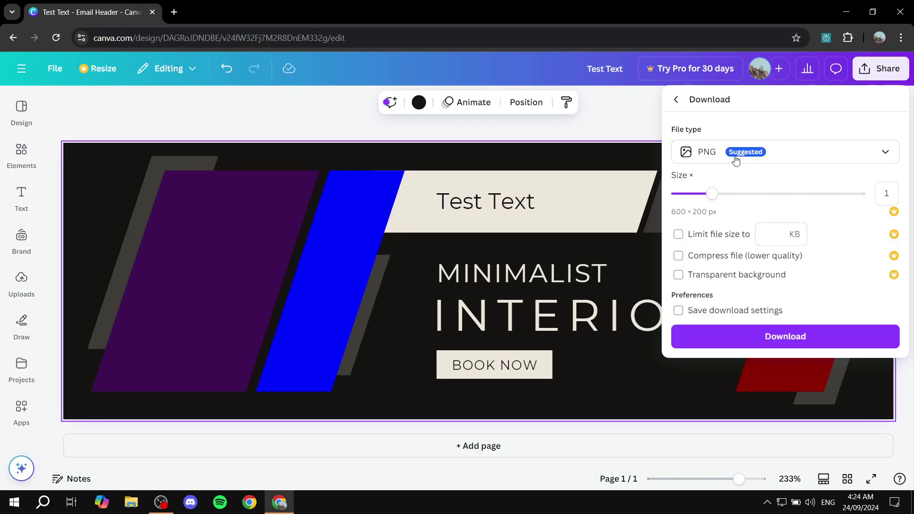
{"action": "left_click", "coordinate": [613, 118]}
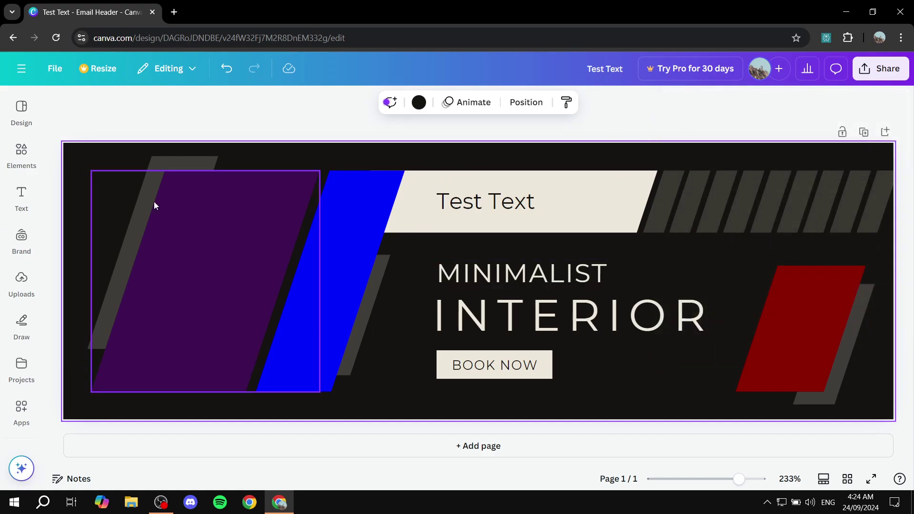
- Place the grey geometric upload on the banner, set it as background, then undo
{"action": "left_click", "coordinate": [22, 280]}
{"action": "scroll", "coordinate": [160, 310], "scroll_direction": "down", "scroll_amount": 1}
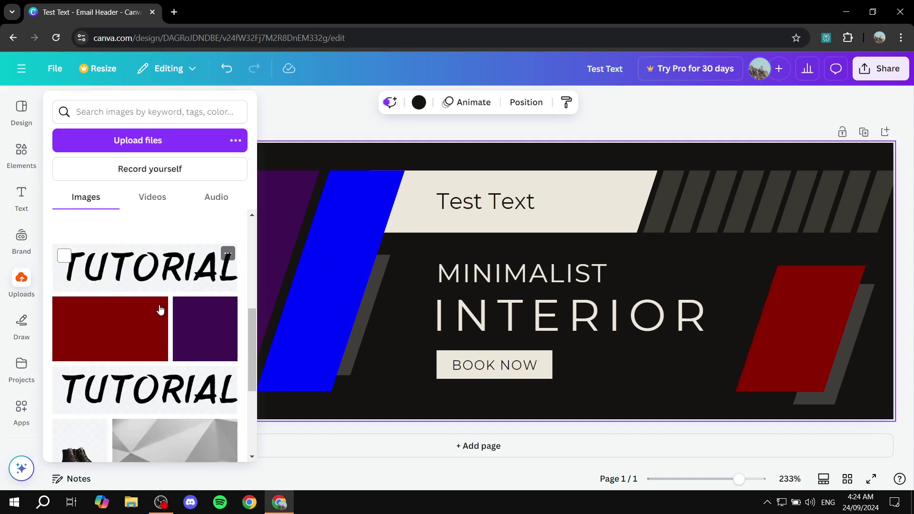
{"action": "scroll", "coordinate": [161, 310], "scroll_direction": "down", "scroll_amount": 3}
{"action": "left_click_drag", "start_coordinate": [188, 288], "coordinate": [429, 279]}
{"action": "right_click", "coordinate": [604, 386]}
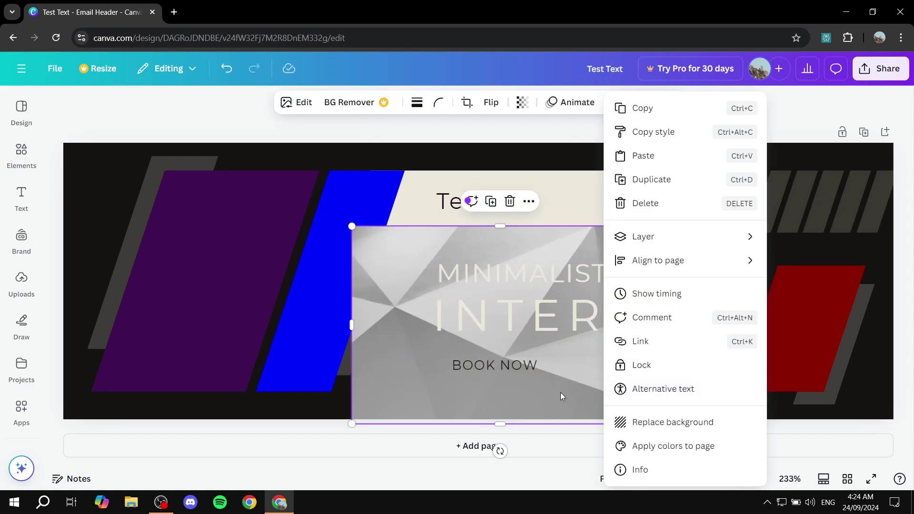
{"action": "left_click", "coordinate": [657, 423]}
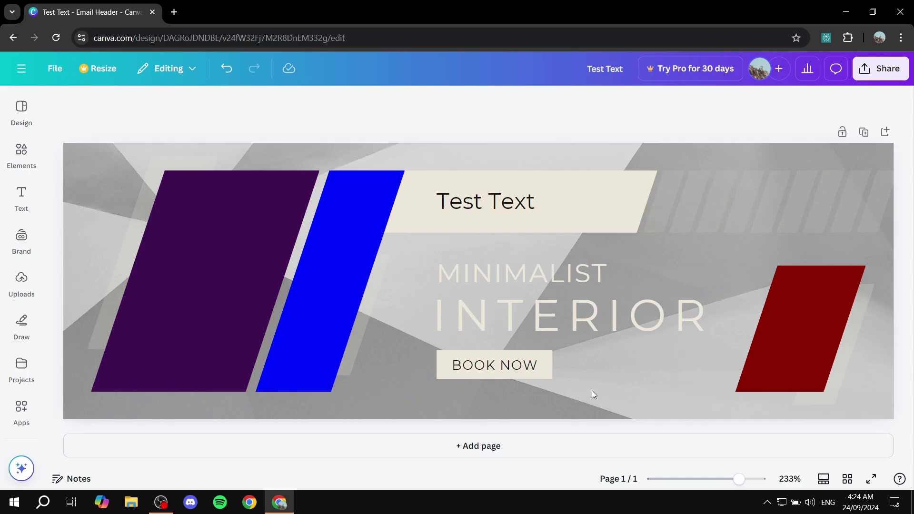
{"action": "key", "text": "ctrl+z"}
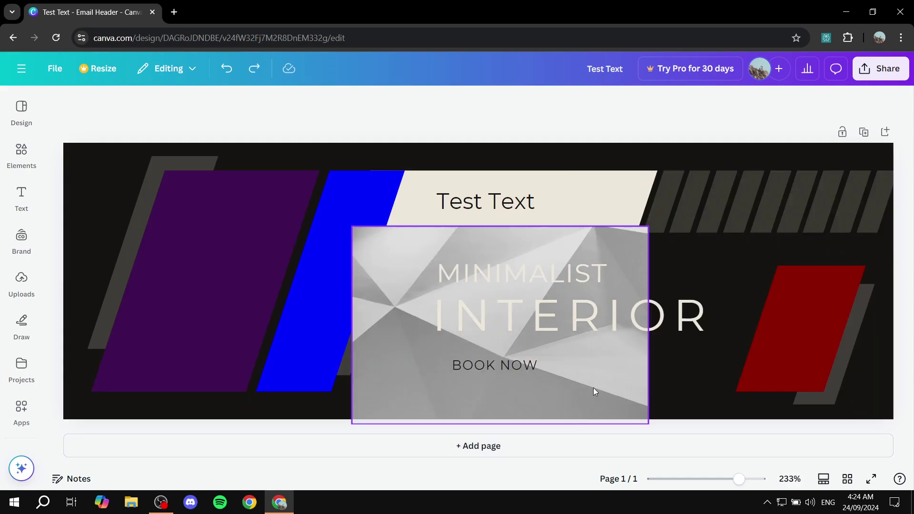
- Delete the image, place it again and make it the page background
{"action": "left_click", "coordinate": [606, 399]}
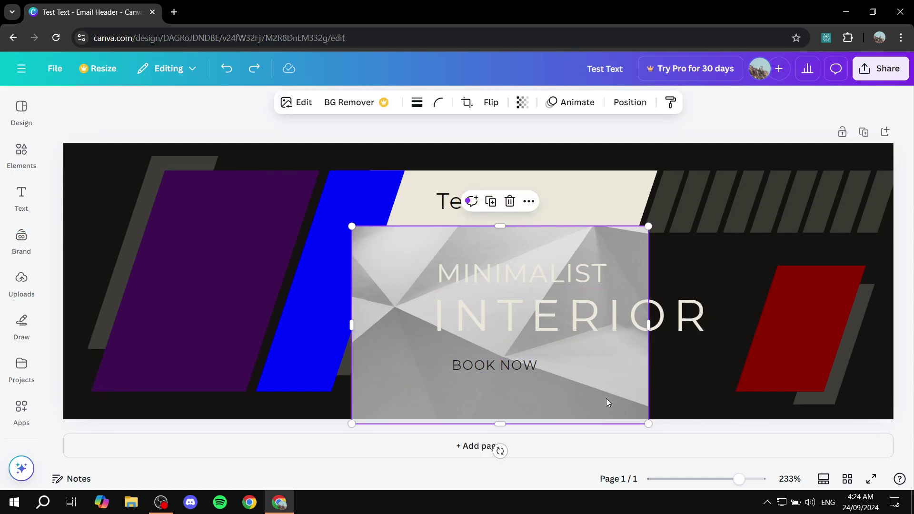
{"action": "key", "text": "Delete"}
{"action": "left_click", "coordinate": [32, 297]}
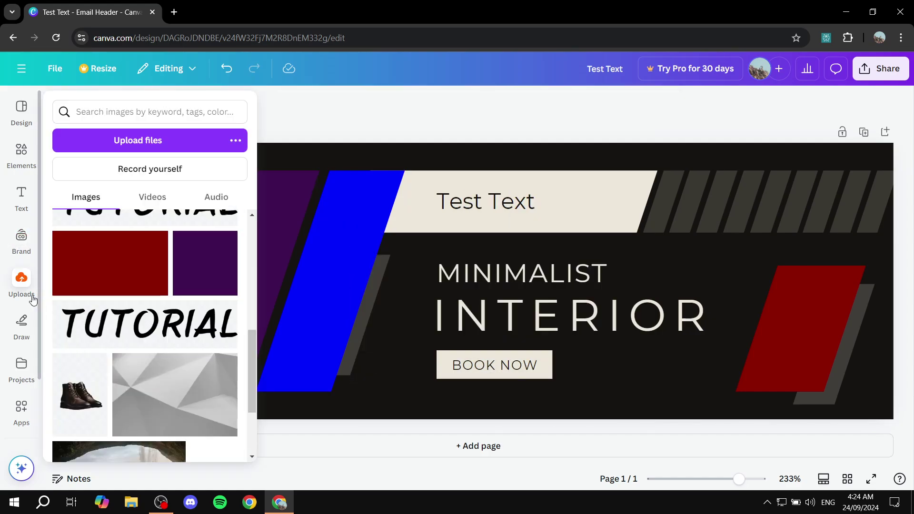
{"action": "left_click_drag", "start_coordinate": [173, 402], "coordinate": [563, 299]}
{"action": "right_click", "coordinate": [656, 364]}
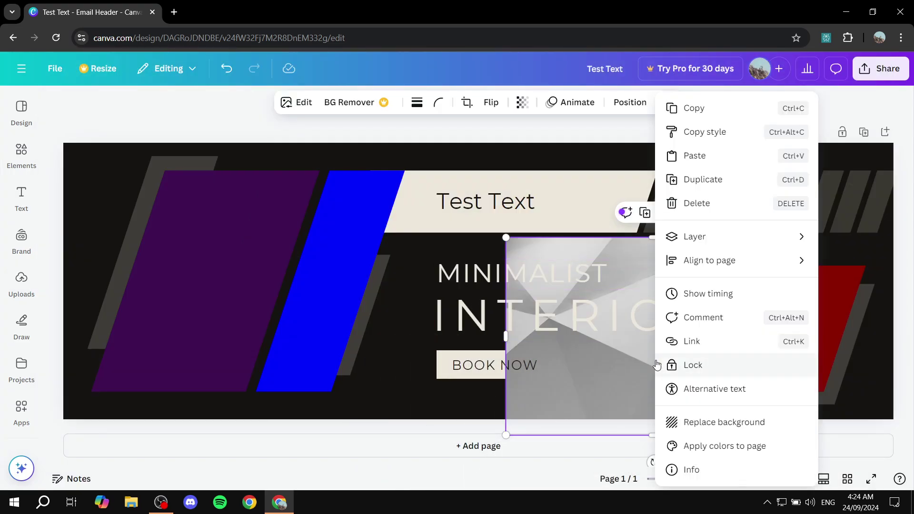
{"action": "left_click", "coordinate": [689, 426]}
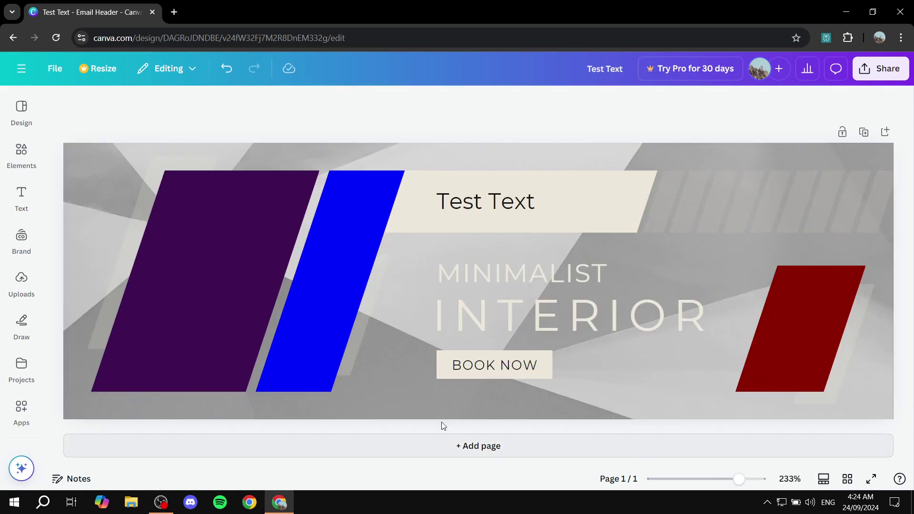
{"action": "left_click", "coordinate": [689, 398]}
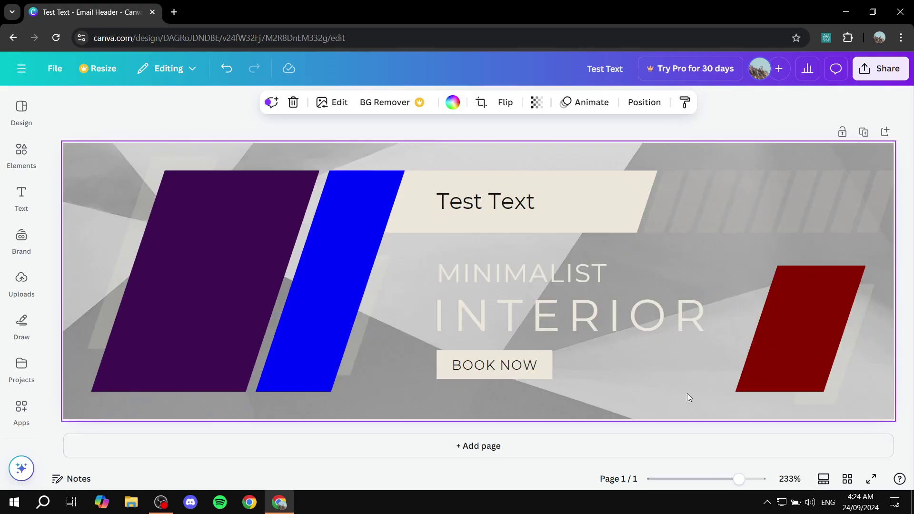